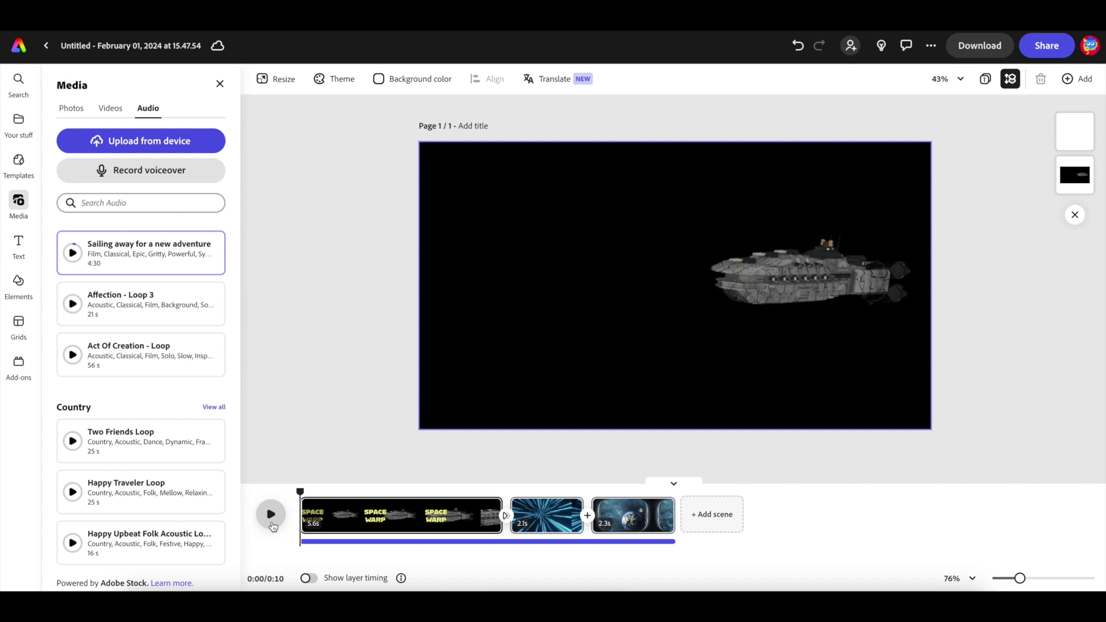
Play the video preview twice, then retitle the project 'Space Warp Movie'
click(270, 515)
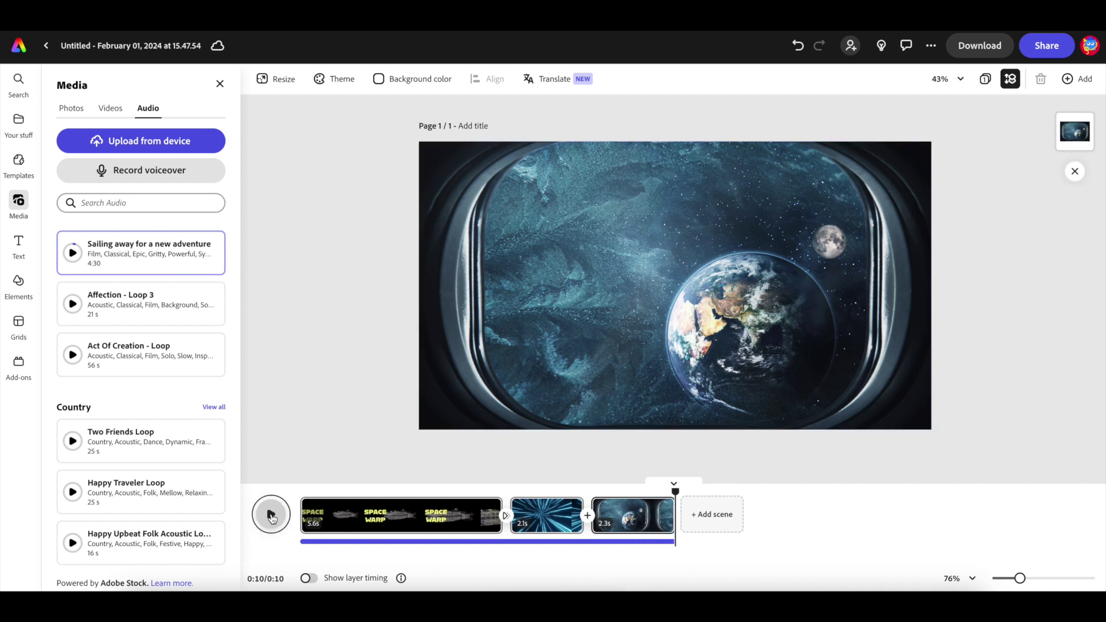
click(270, 515)
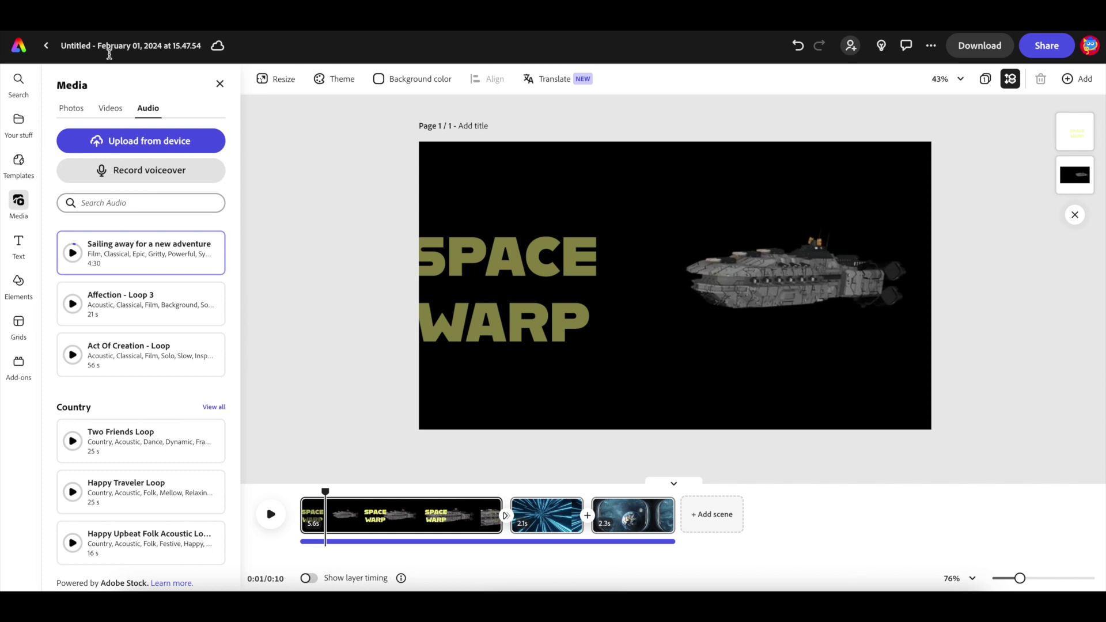
click(117, 46)
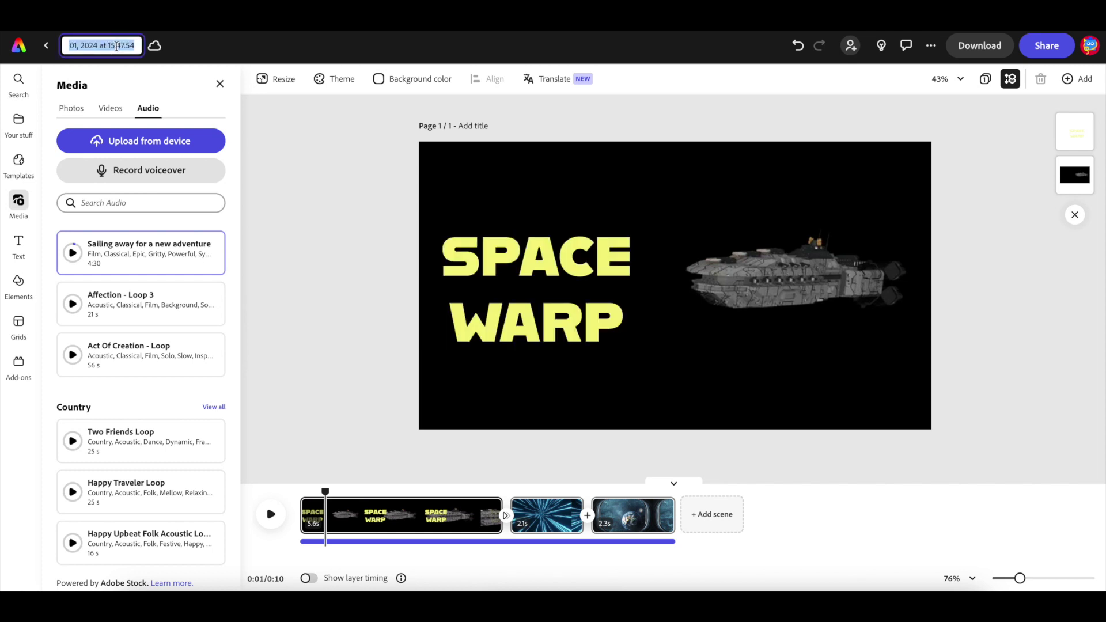
text(Space Warp Movie)
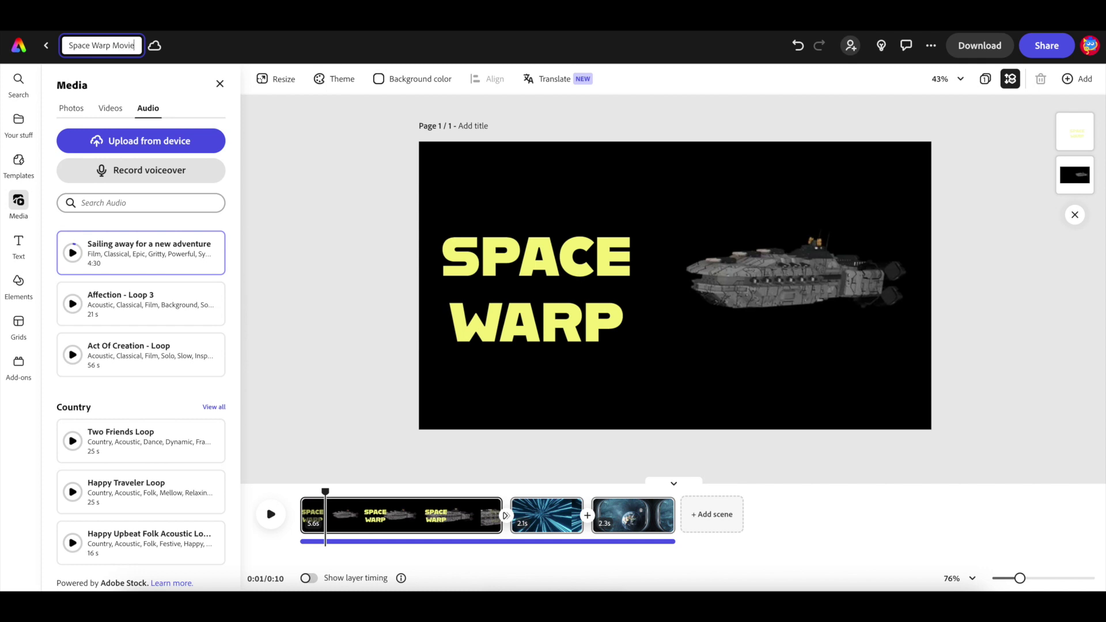
key(Return)
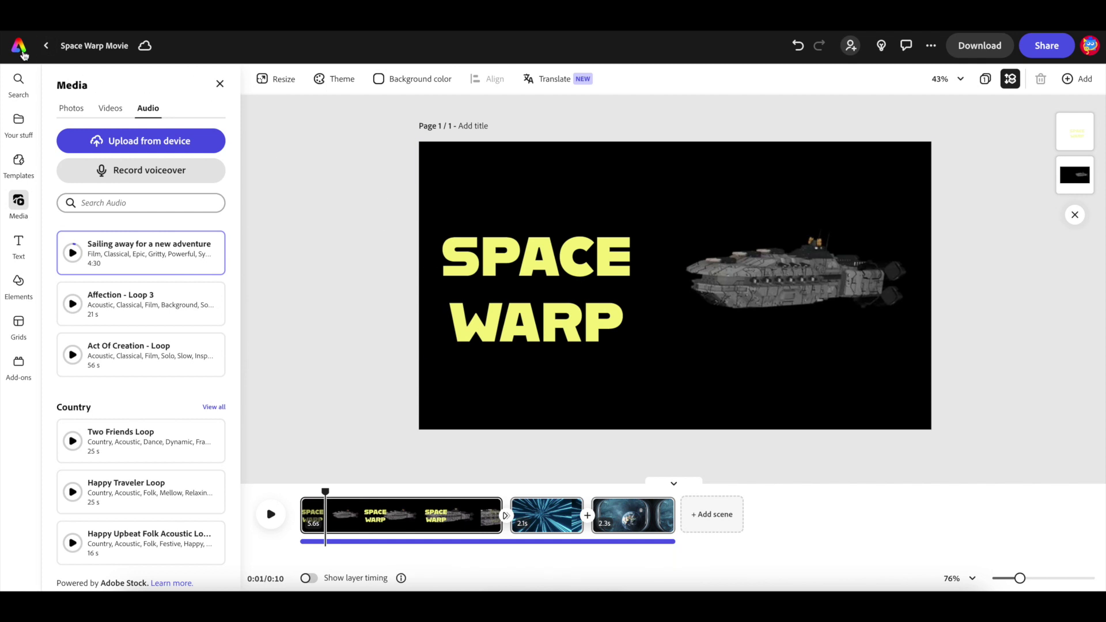
Return home and reopen the Space Warp Movie file from Your stuff
click(18, 46)
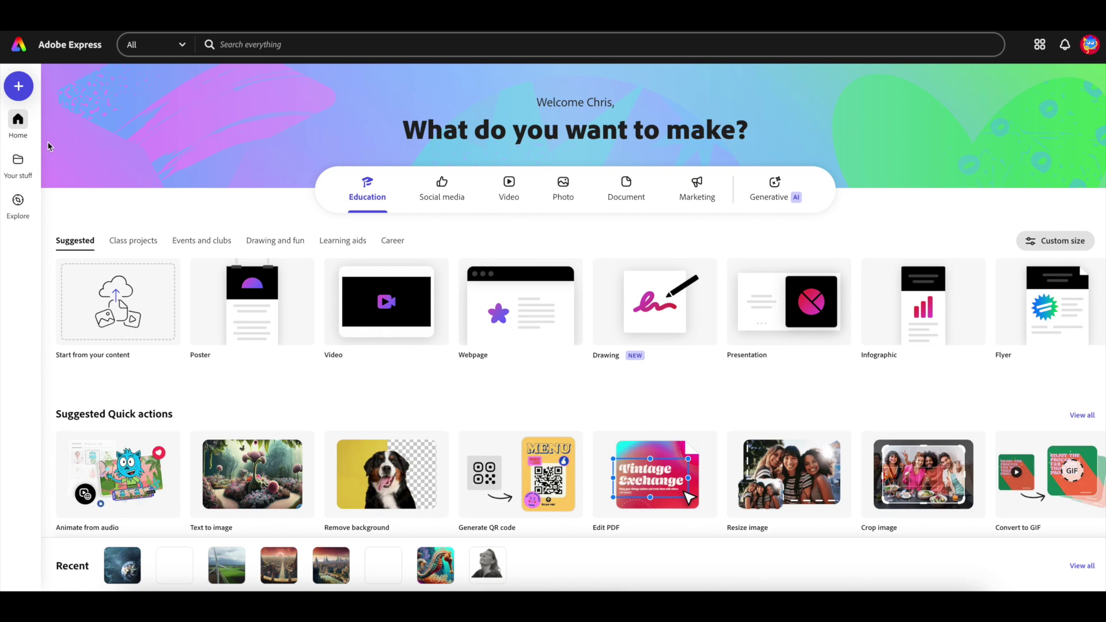
click(18, 162)
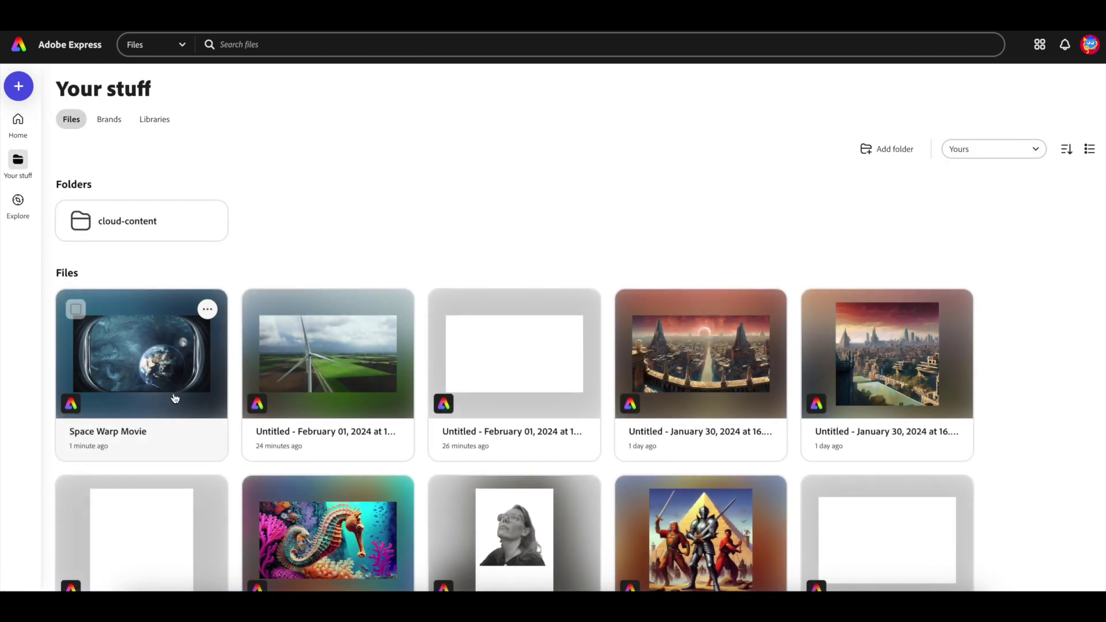
click(171, 346)
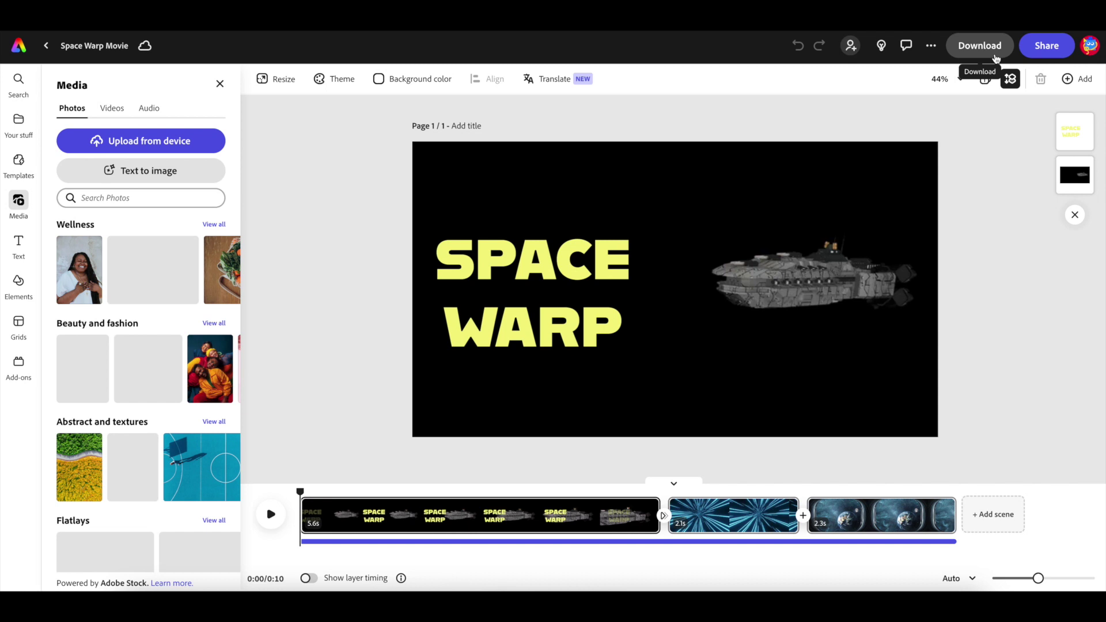
Briefly show the MP4 1080p download options, then dismiss them
click(1001, 50)
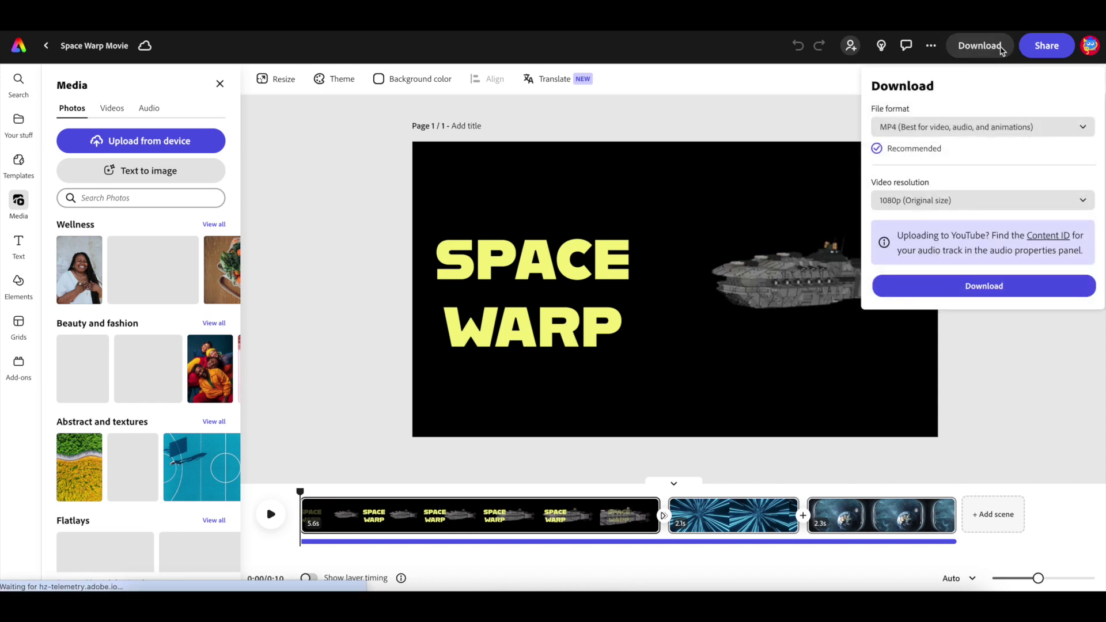
click(1000, 50)
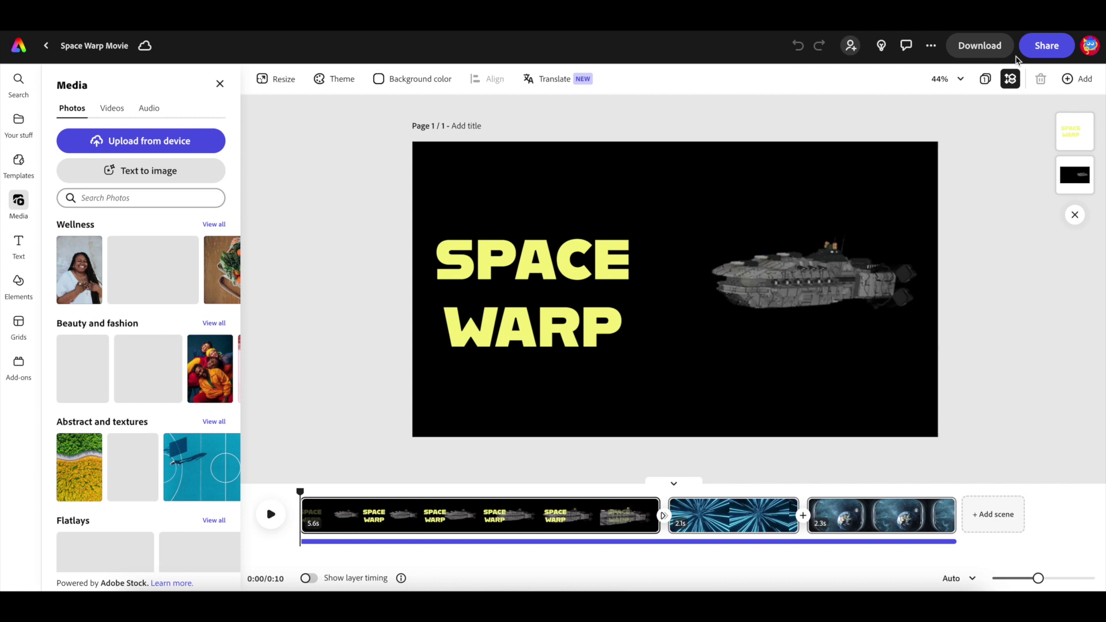
Open Share > Publish to web and leave the Author credit switched off
click(1045, 51)
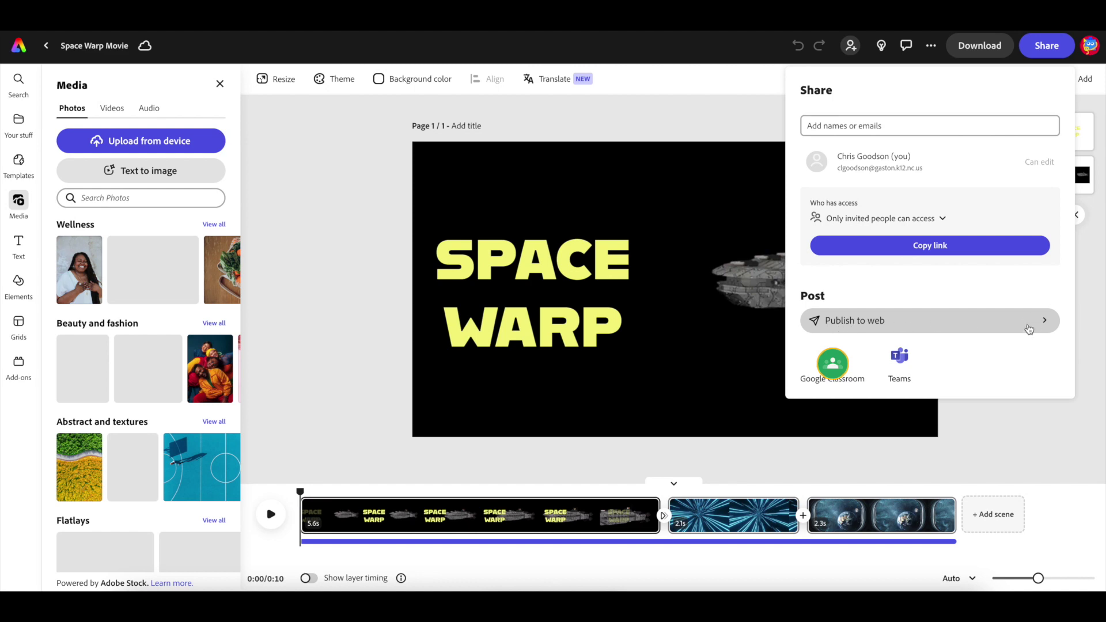
click(1028, 330)
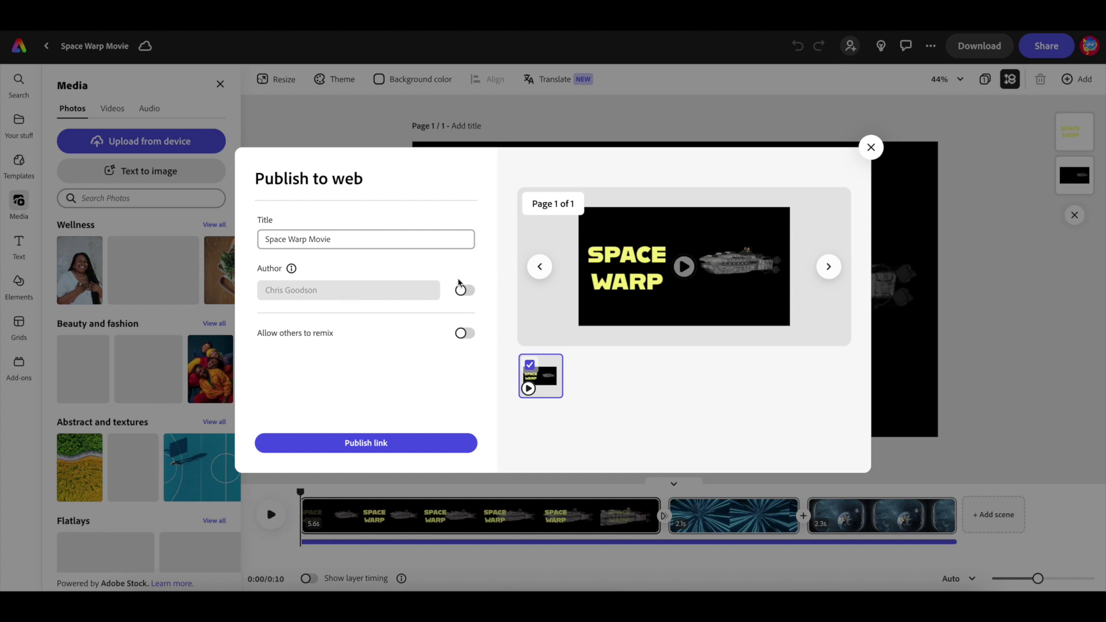
click(471, 295)
click(466, 298)
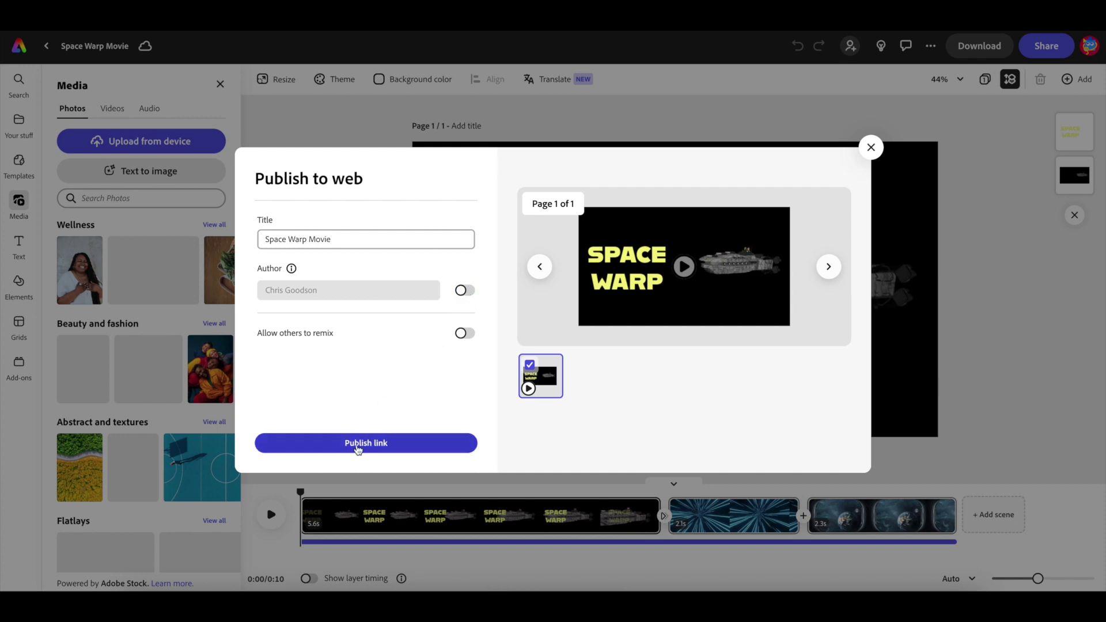
Publish the link, then copy it once 'Your link is ready' appears
click(357, 445)
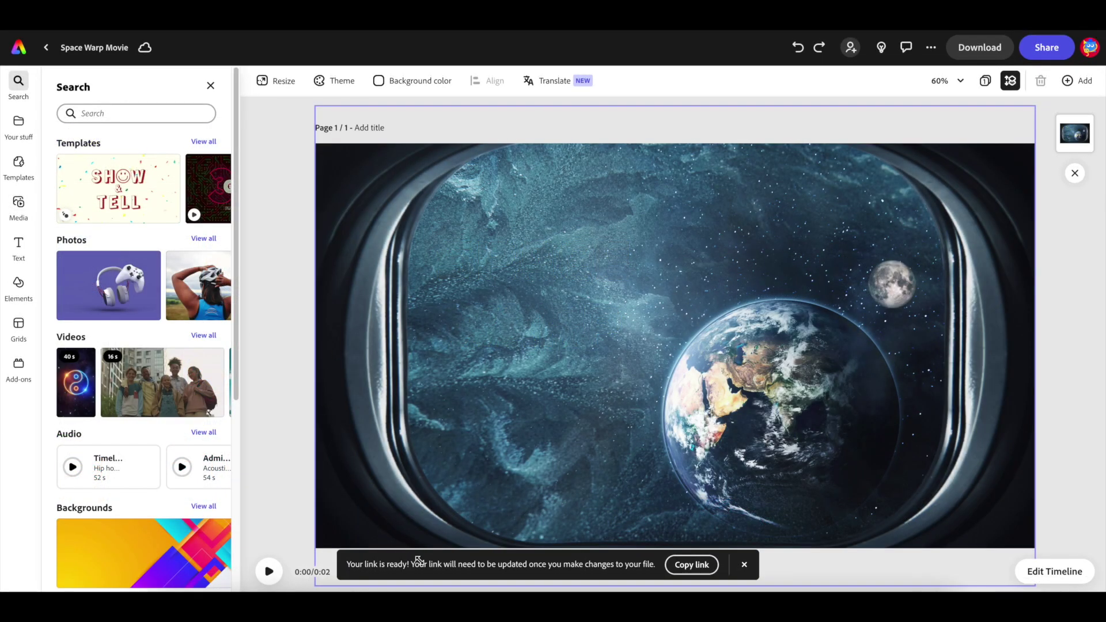
click(694, 567)
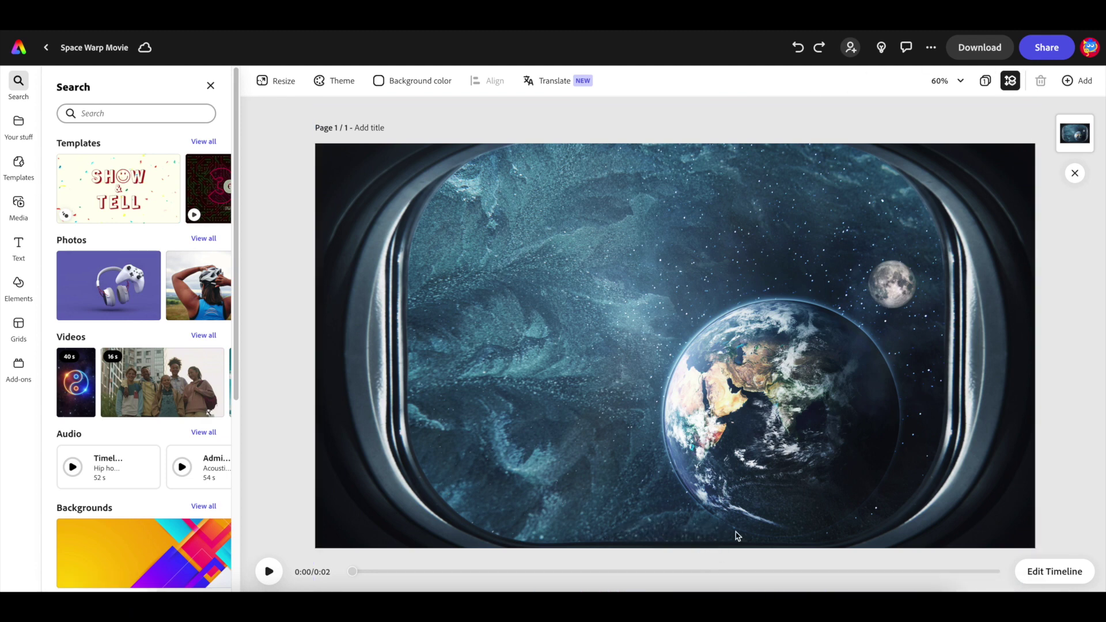
Reopen Share > Publish to web and copy the published link again
click(1041, 52)
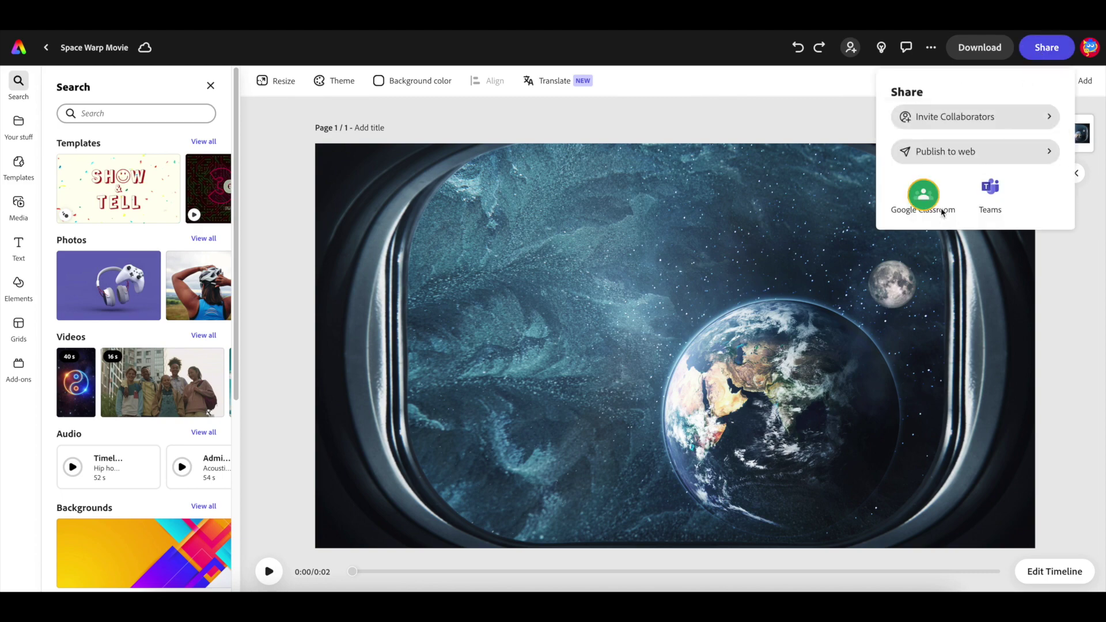
click(957, 151)
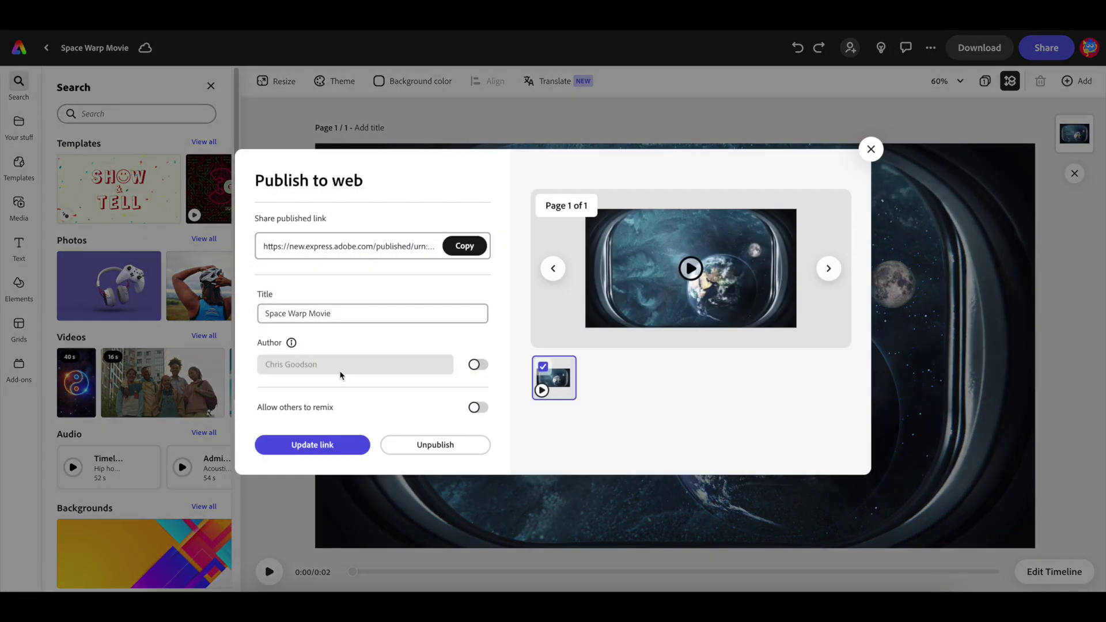
click(466, 247)
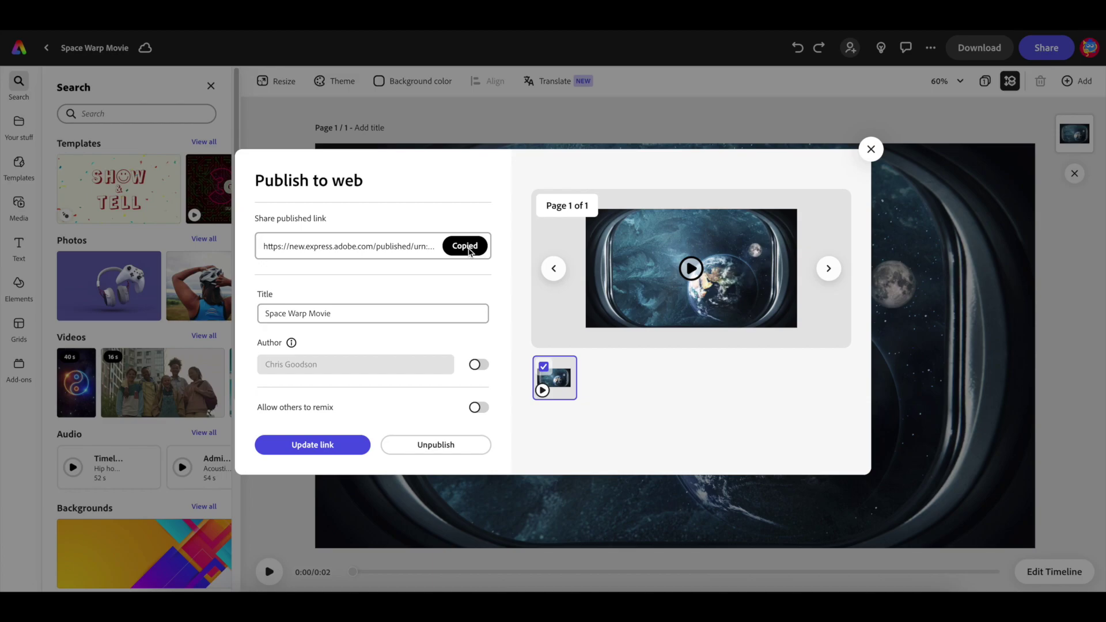